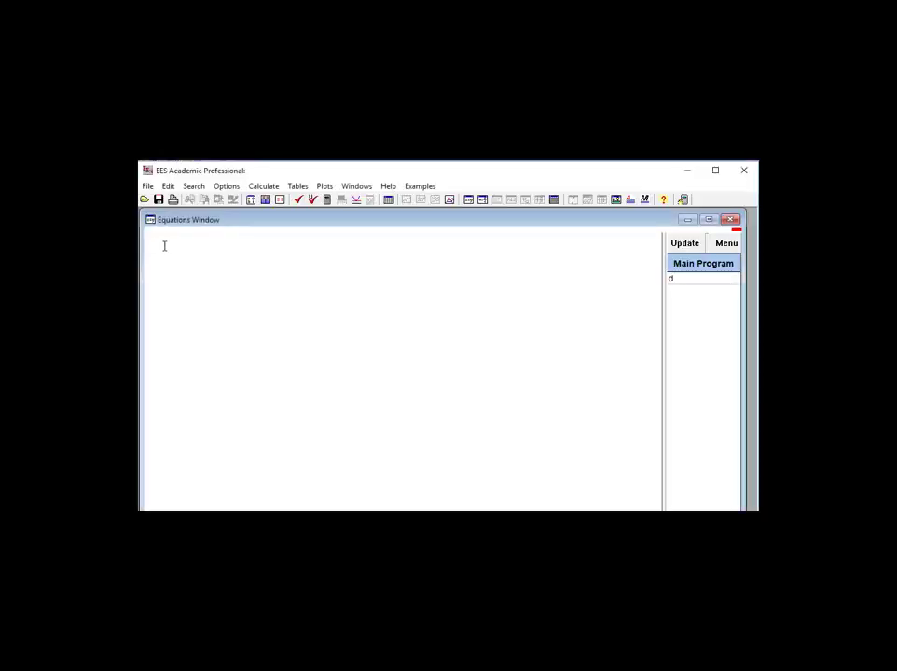
# Enter y=24/x+z^(1+y), x+y=2 and z=3, and solve to get x = -0.5262 and y = 2.526.
pyautogui.write('y=24/x+z^(1+y)')
pyautogui.press('Return')
pyautogui.write('x+y=2')
pyautogui.press('Return')
pyautogui.write('z=3')
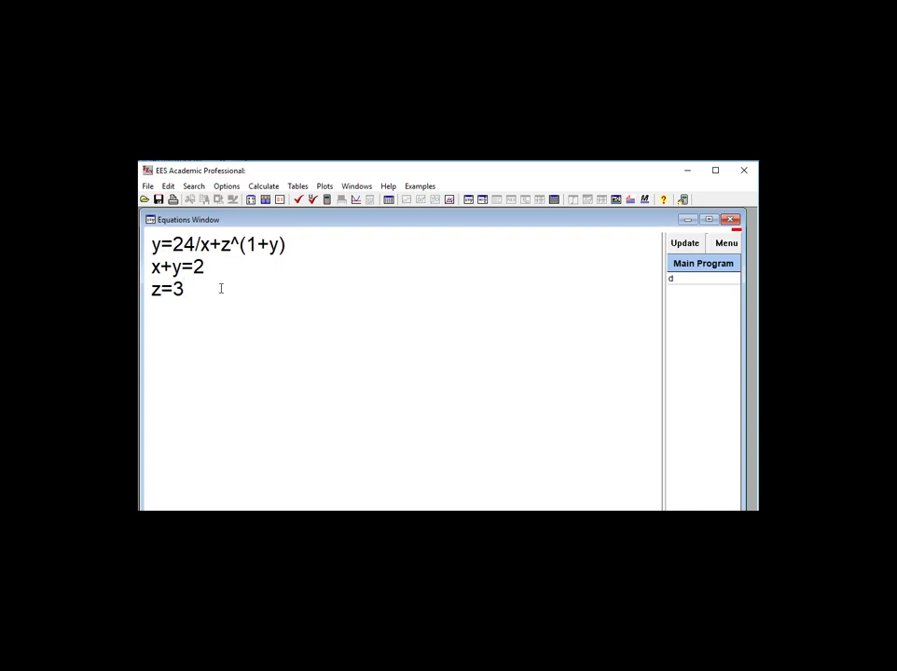
pyautogui.press('F2')
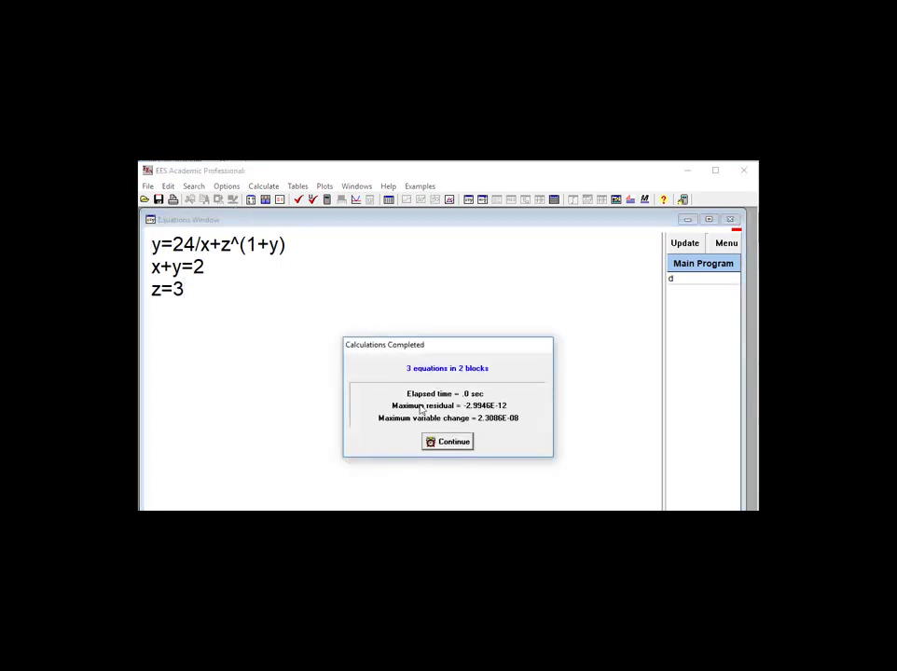
pyautogui.click(445, 440)
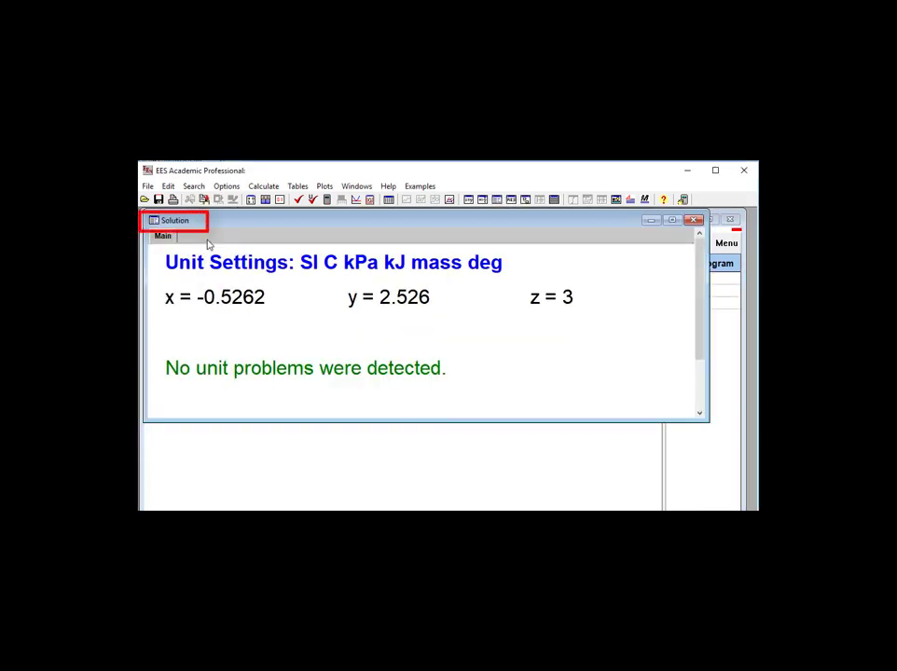
# Show the three equations typeset in the Formatted Equations window.
pyautogui.click(228, 447)
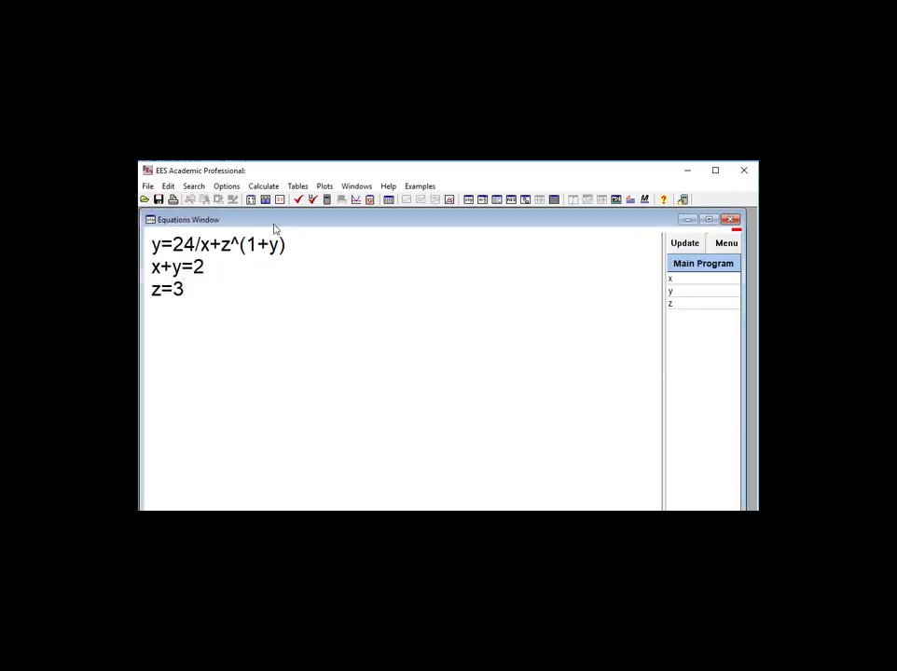
pyautogui.click(355, 187)
pyautogui.click(368, 213)
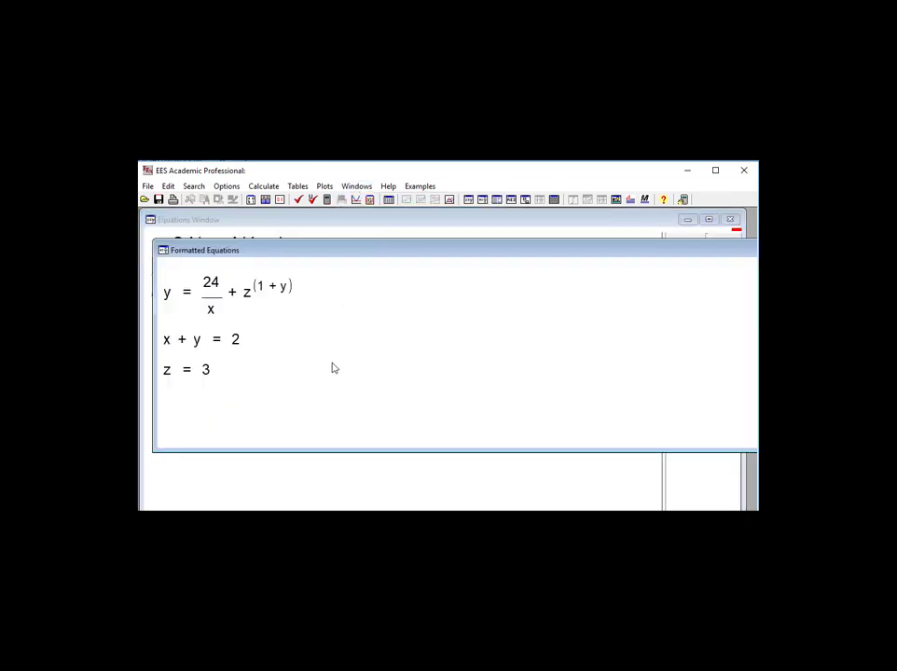
# Annotate the equations with "Comment 1", {Comment 2} and "Comment 3".
pyautogui.click(275, 482)
pyautogui.click(316, 247)
pyautogui.press('Tab')
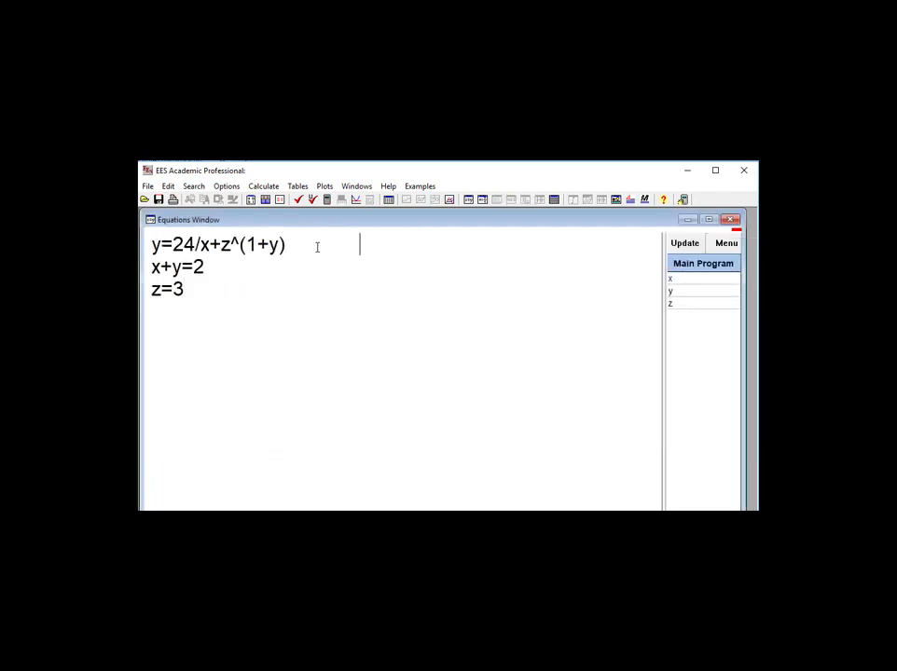
pyautogui.write('"Comment 1"')
pyautogui.press('Down')
pyautogui.press('Tab')
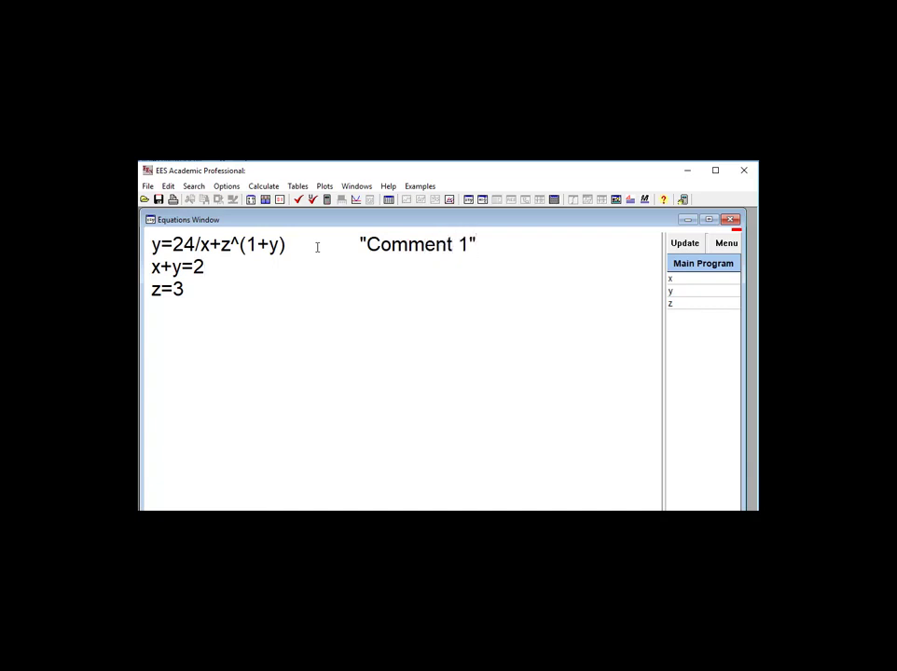
pyautogui.write('{Comment 2}')
pyautogui.press('Return')
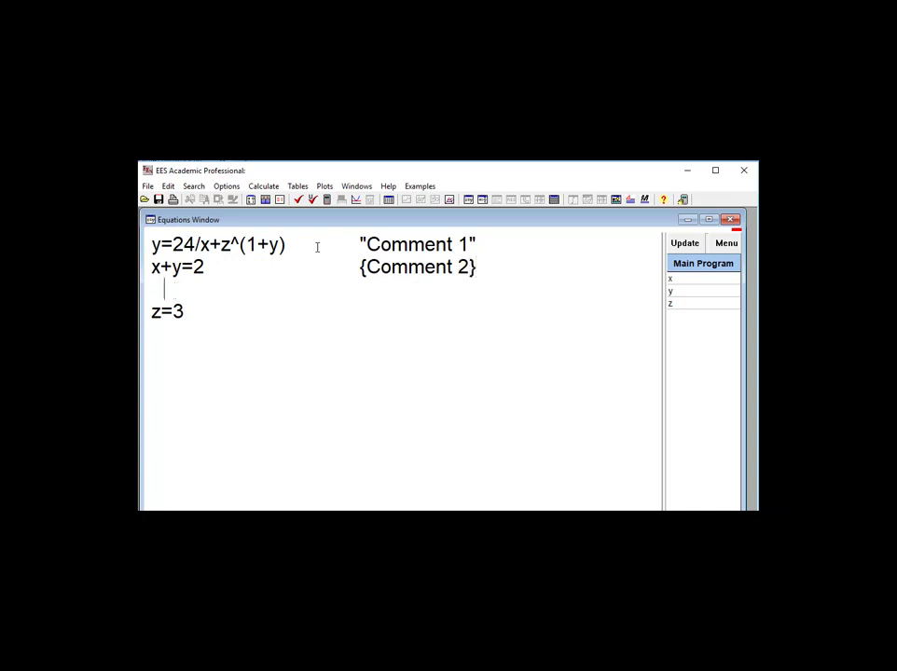
pyautogui.press('BackSpace')
pyautogui.press('Down')
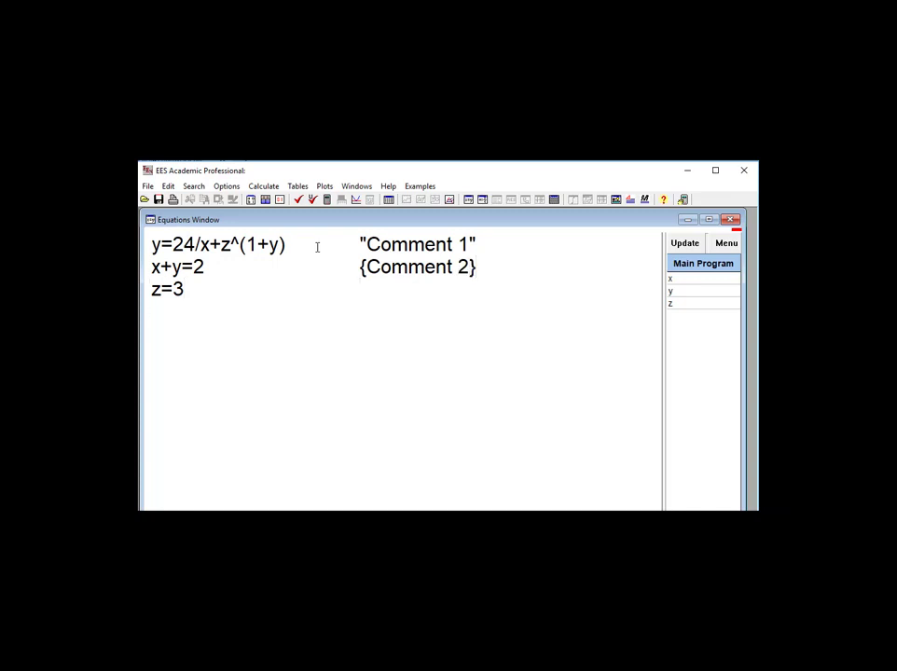
pyautogui.write('"Comment 3')
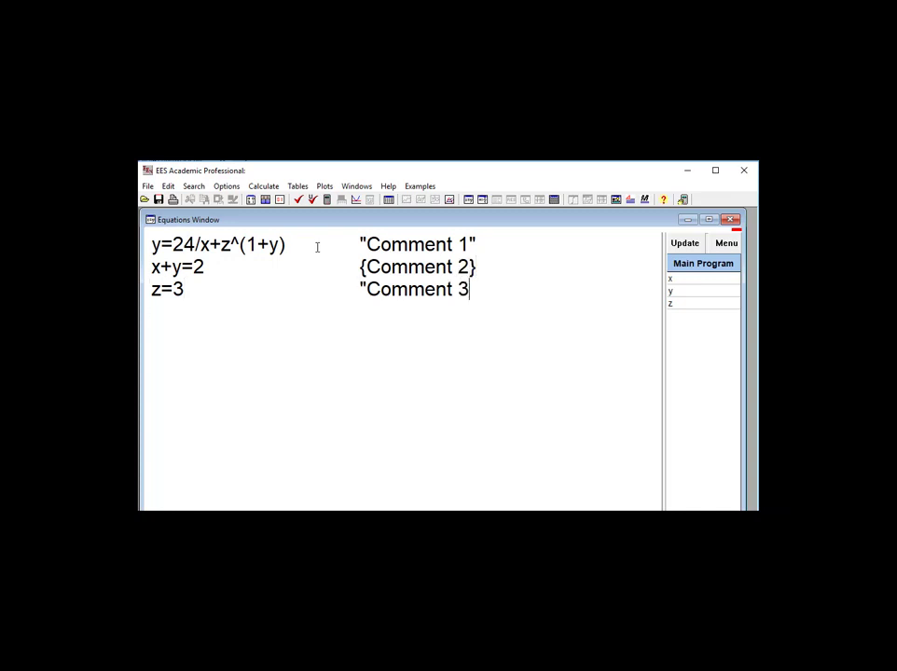
pyautogui.write('"')
# Re-solve and view the commented equations in the Formatted Equations window.
pyautogui.press('F2')
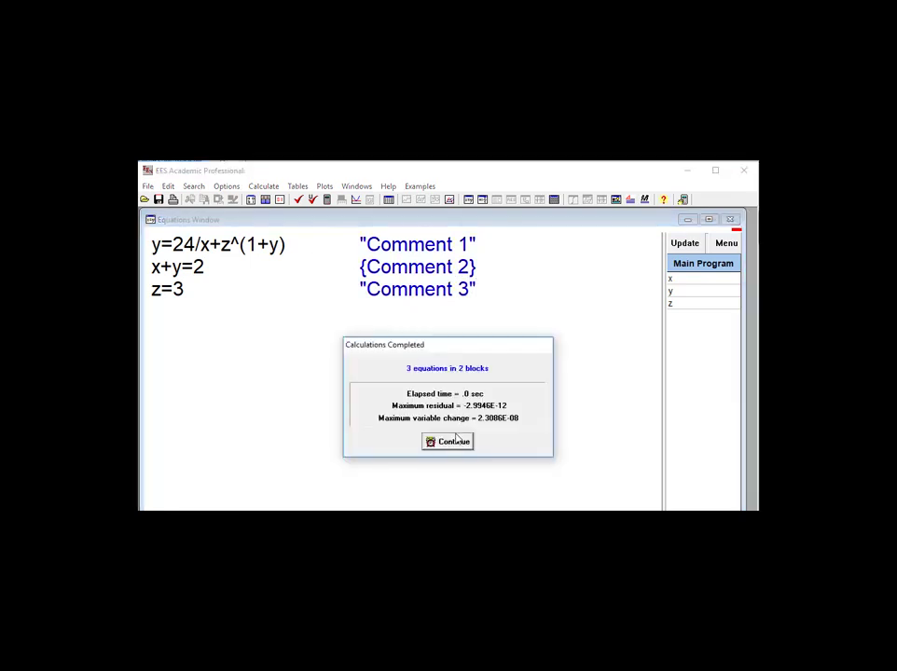
pyautogui.click(456, 441)
pyautogui.click(356, 186)
pyautogui.click(373, 213)
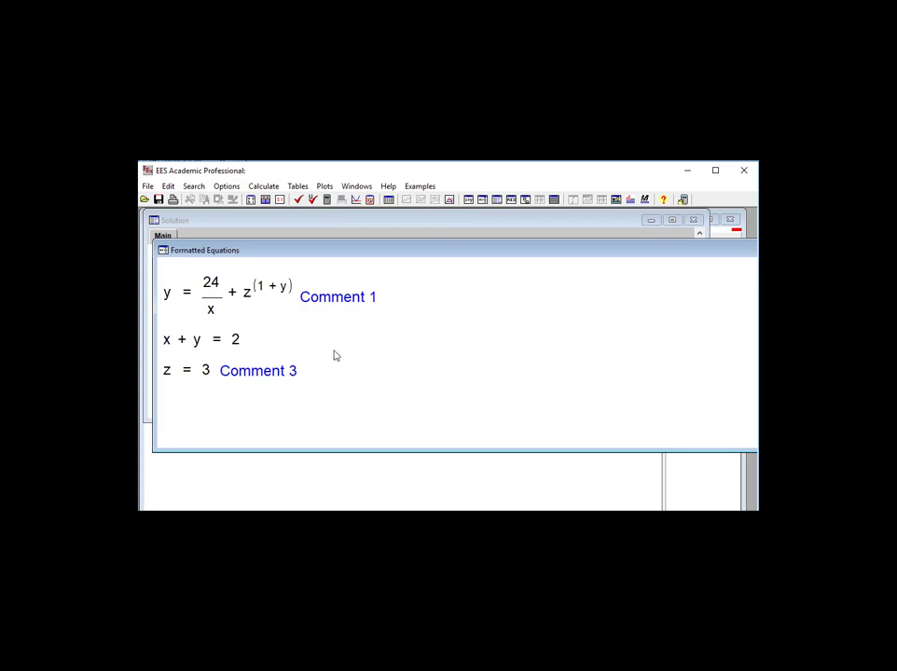
# Turn off Display Comments in the Formatted Equations window.
pyautogui.rightClick(445, 364)
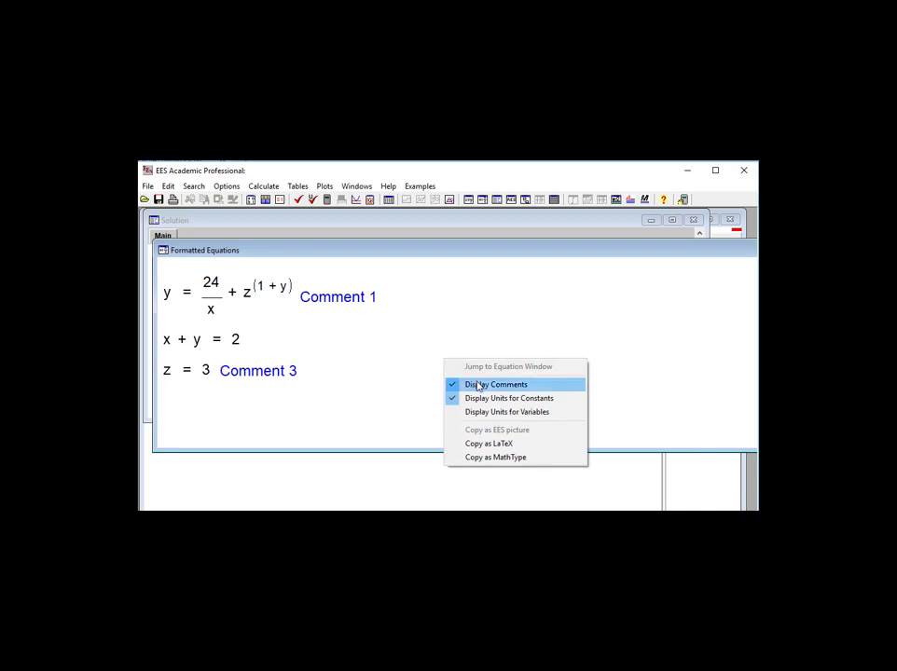
pyautogui.click(479, 385)
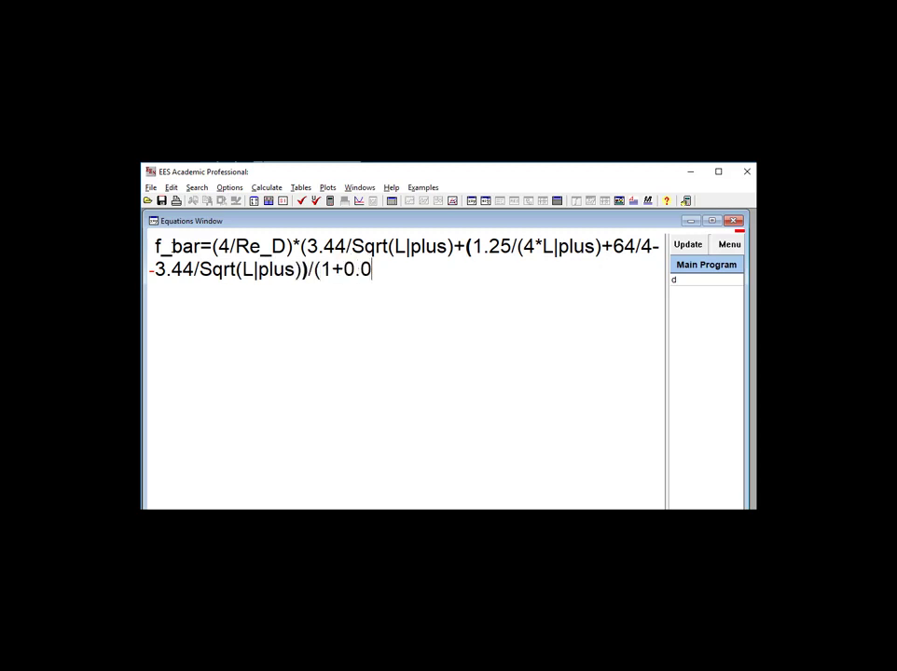
# Enter the f_bar friction-factor equation with Re_D=1000 and L|plus=10, and solve to f_bar = 0.06412.
pyautogui.write('021/L|plus^2')
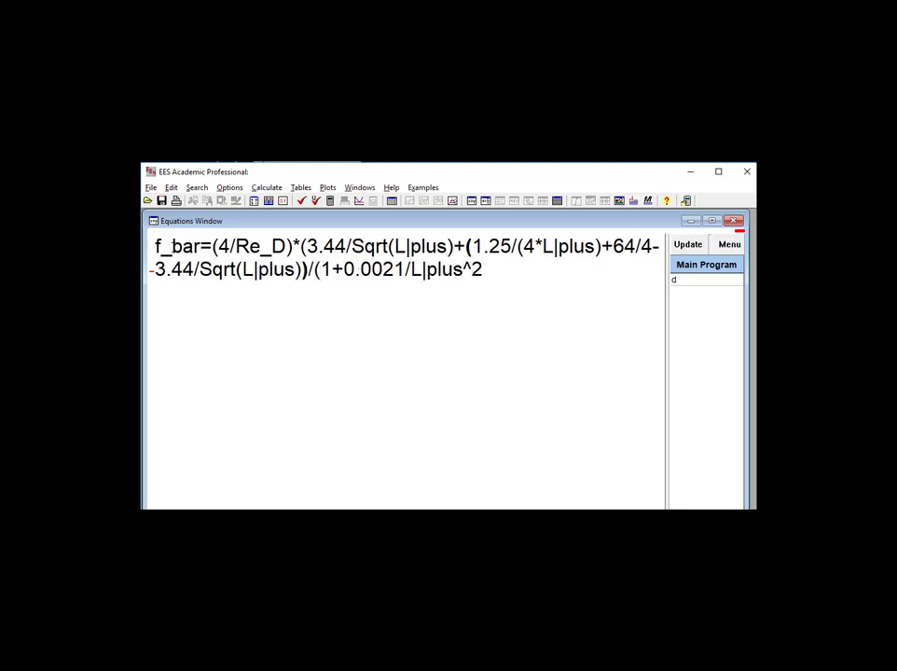
pyautogui.write('))')
pyautogui.press('Return')
pyautogui.write('Re_D=1000')
pyautogui.press('Return')
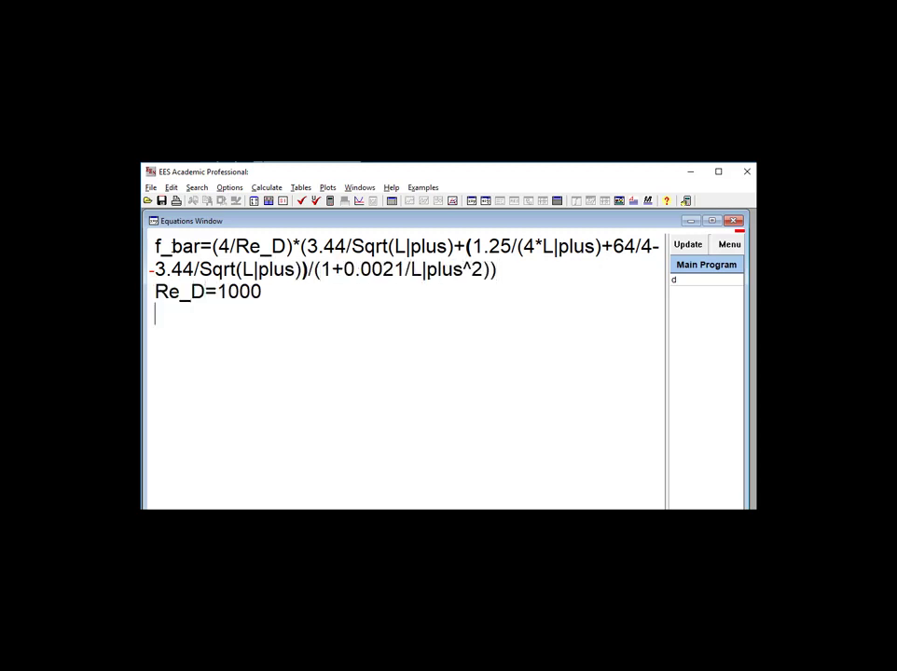
pyautogui.write('L|plus=10')
pyautogui.press('F2')
# Display the friction-factor equation, Re_D = 1000 and L+ = 10 in the Formatted Equations window.
pyautogui.click(359, 187)
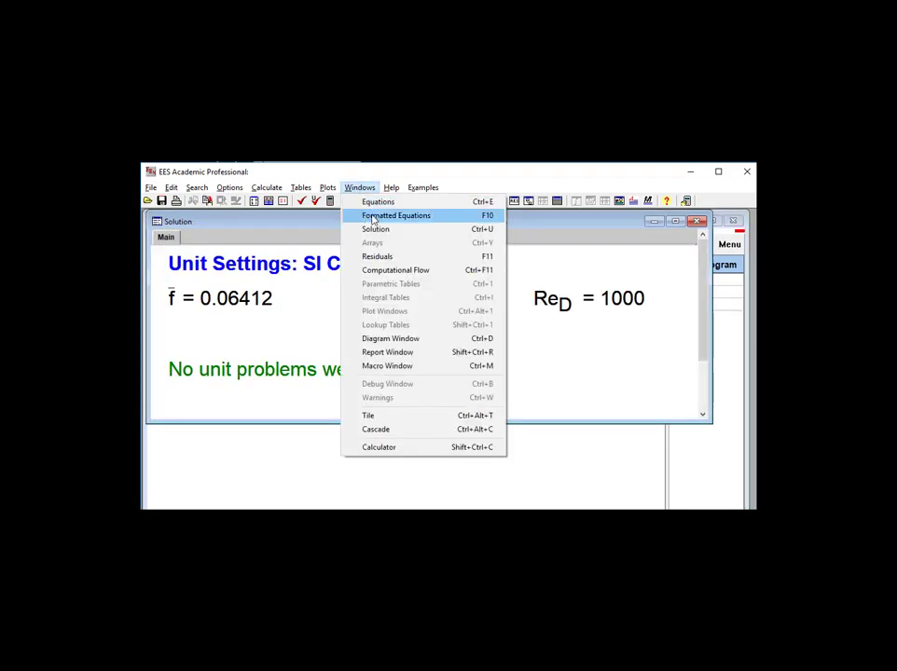
pyautogui.click(382, 215)
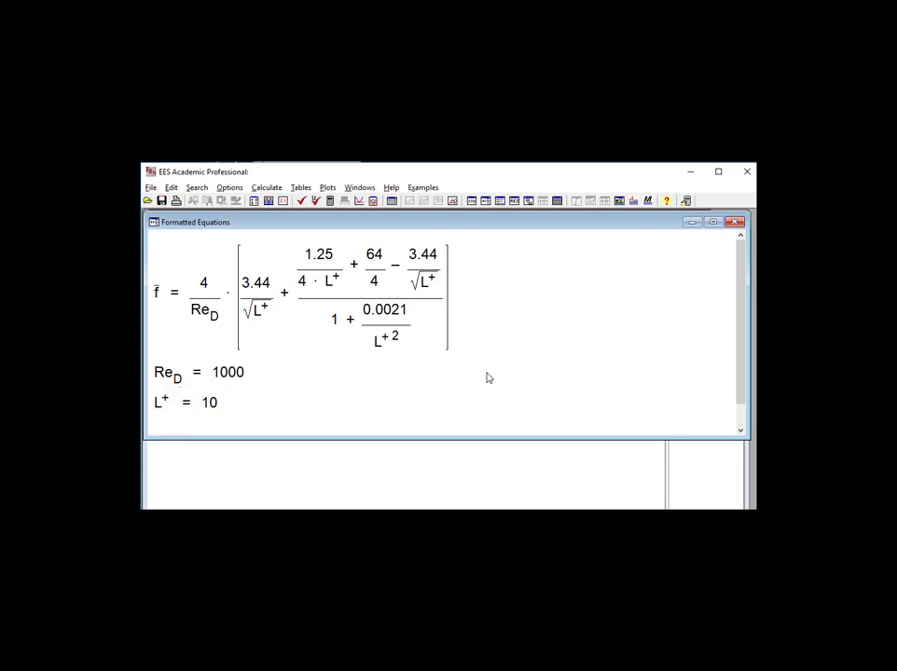
# Add sigma=10 to the equations and view it typeset as σ = 10.
pyautogui.hotkey('ctrl', 'e')
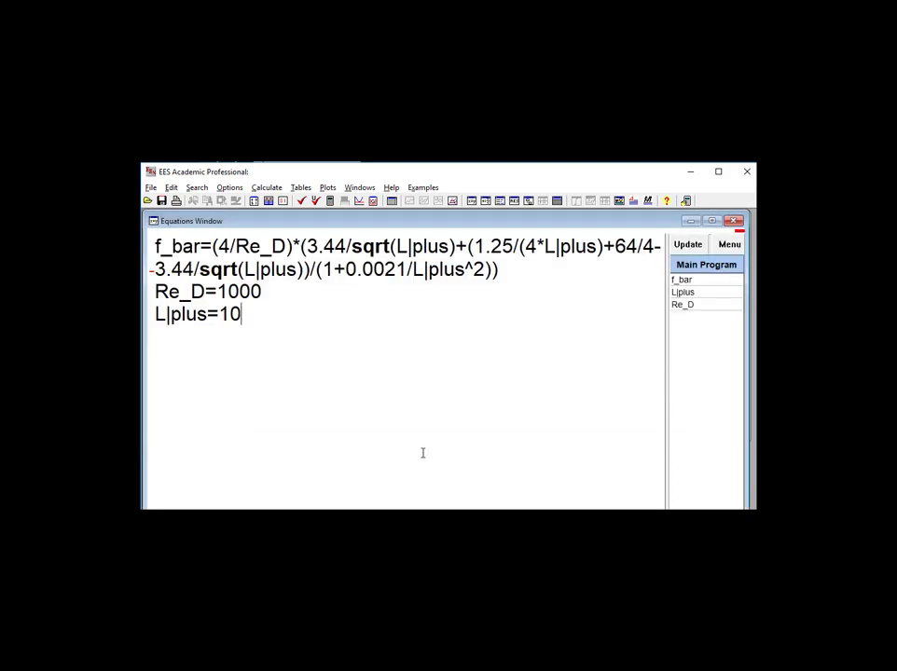
pyautogui.press('Return')
pyautogui.write('sigma=10')
pyautogui.click(359, 187)
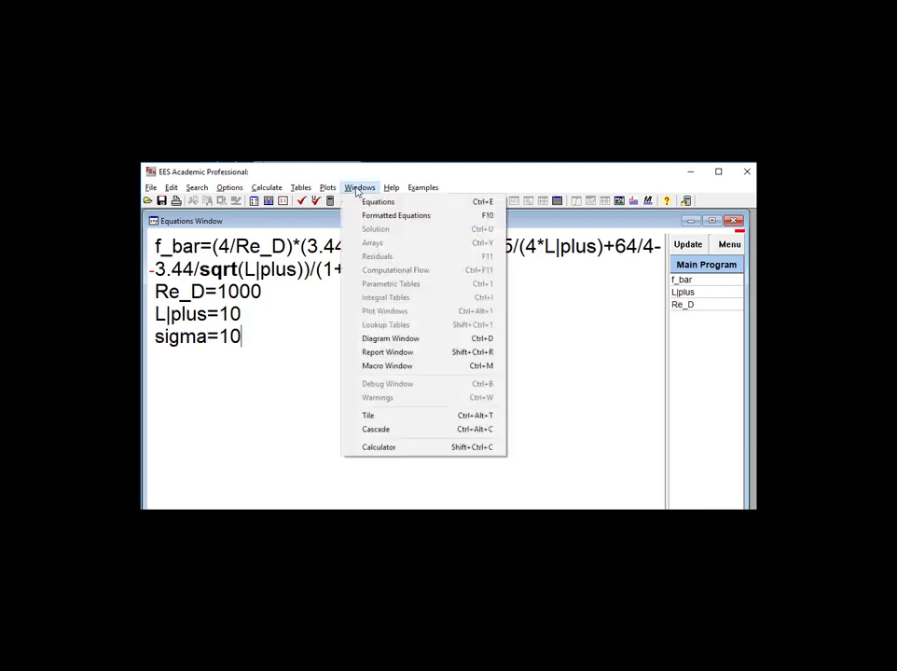
pyautogui.click(375, 215)
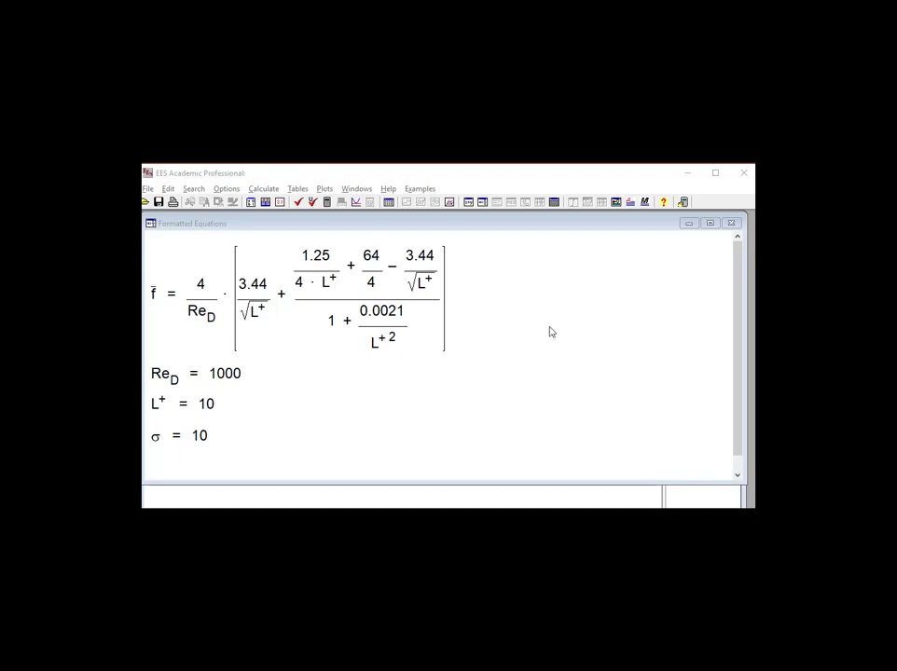
pyautogui.click(370, 306)
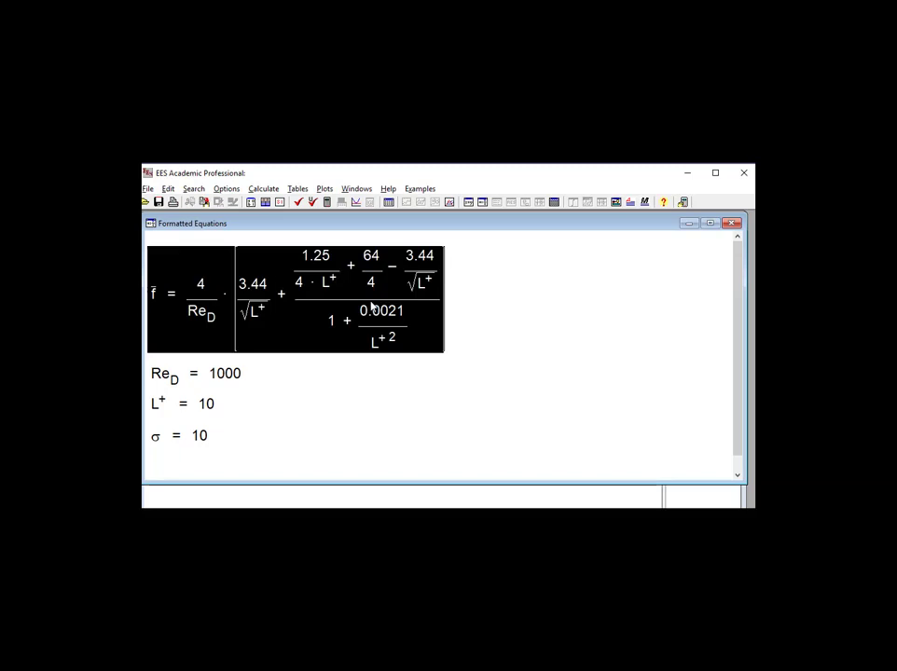
pyautogui.rightClick(371, 306)
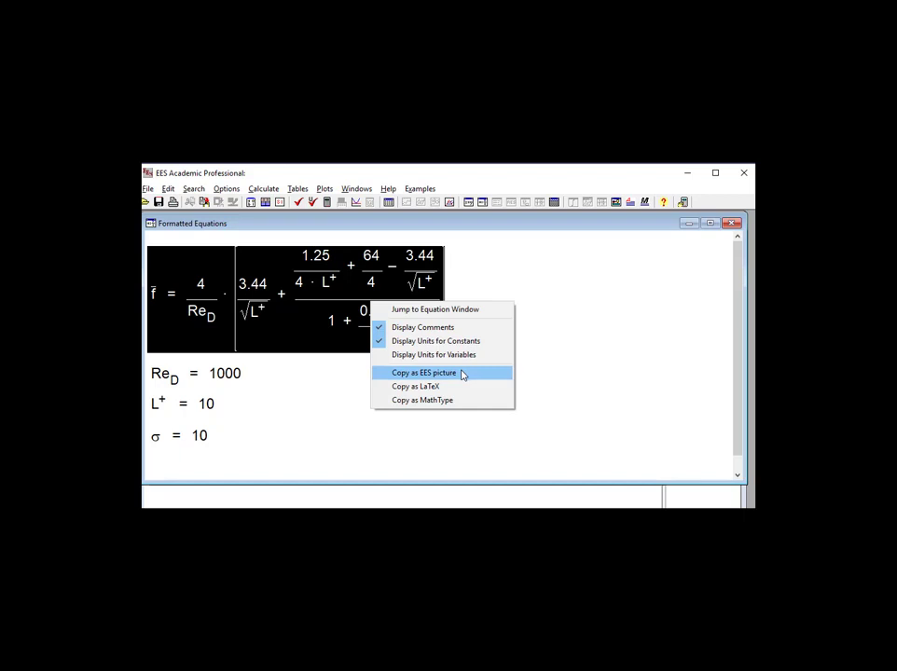
pyautogui.click(460, 373)
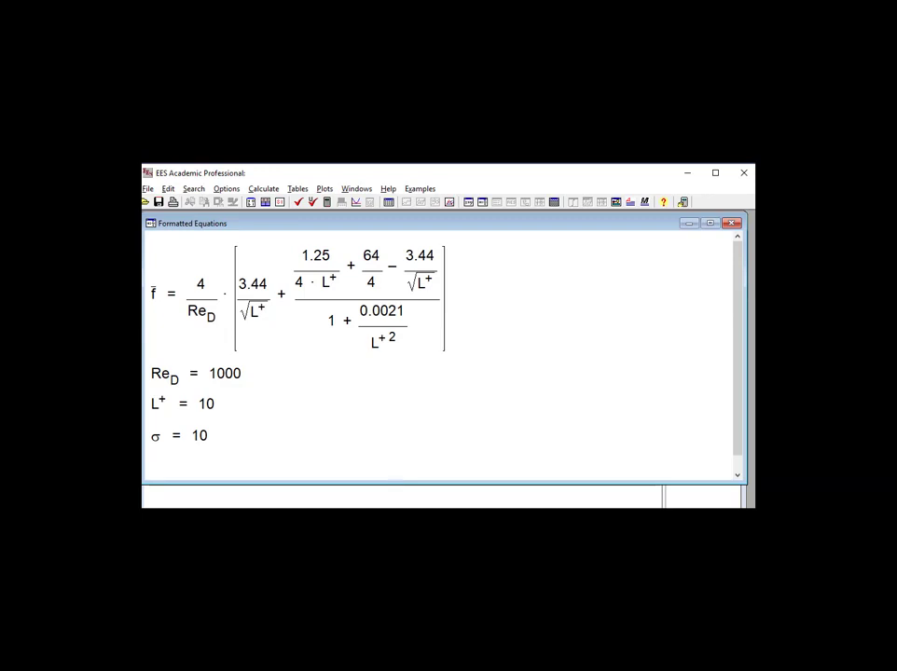
# Paste the typeset friction-factor equation picture into the Word page.
pyautogui.hotkey('alt', 'Tab')
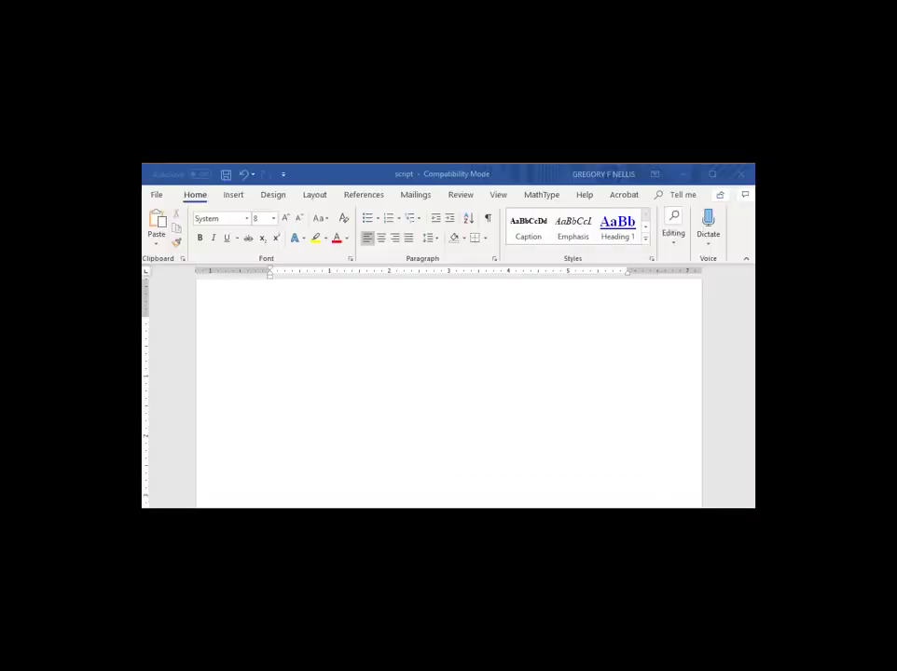
pyautogui.click(241, 296)
pyautogui.click(158, 226)
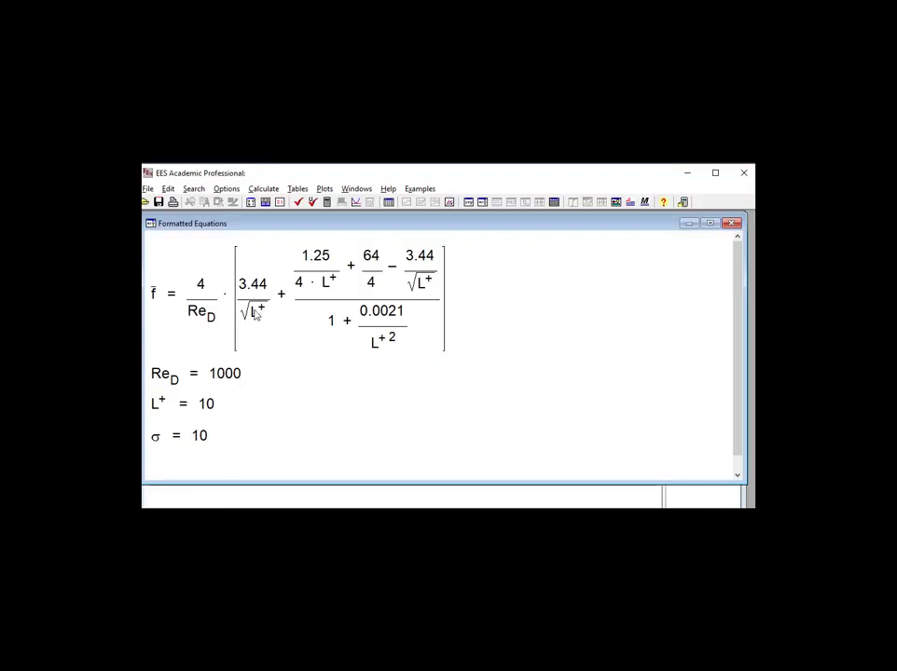
# Copy the equation from EES as LaTeX and paste the code below the picture.
pyautogui.click(257, 303)
pyautogui.rightClick(257, 302)
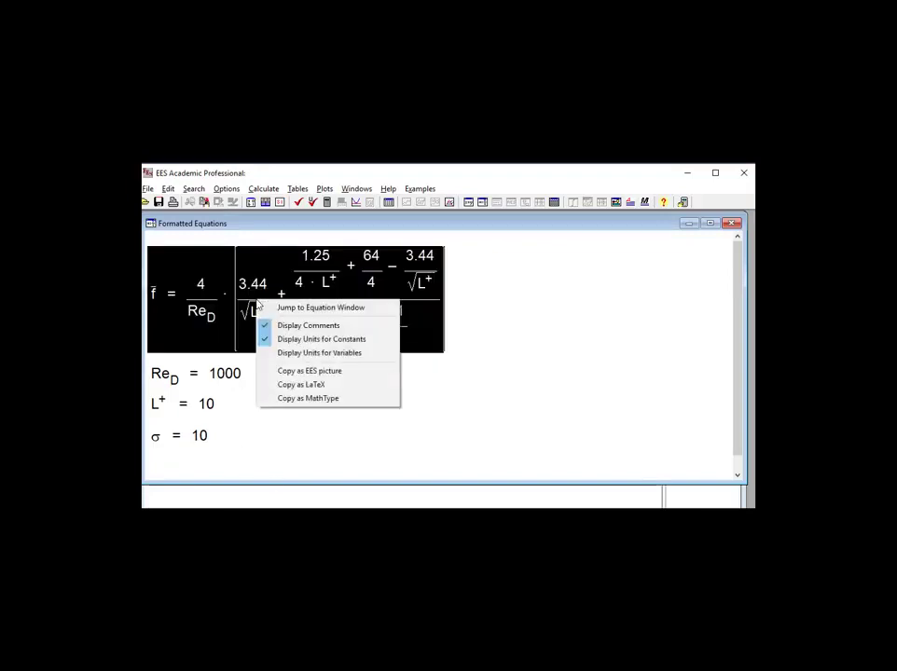
pyautogui.click(356, 384)
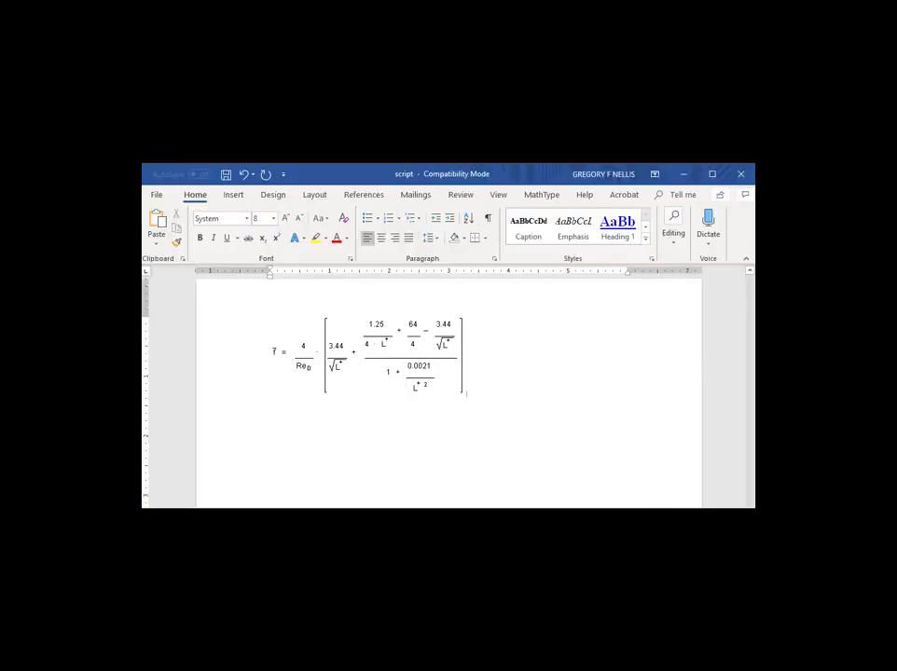
pyautogui.press('Return')
pyautogui.click(156, 222)
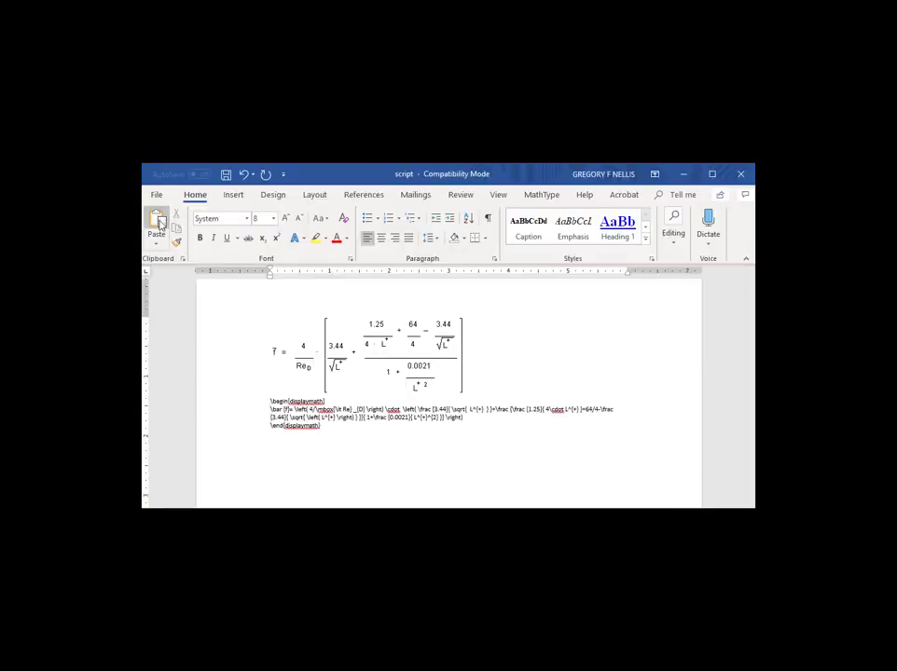
pyautogui.press('Return')
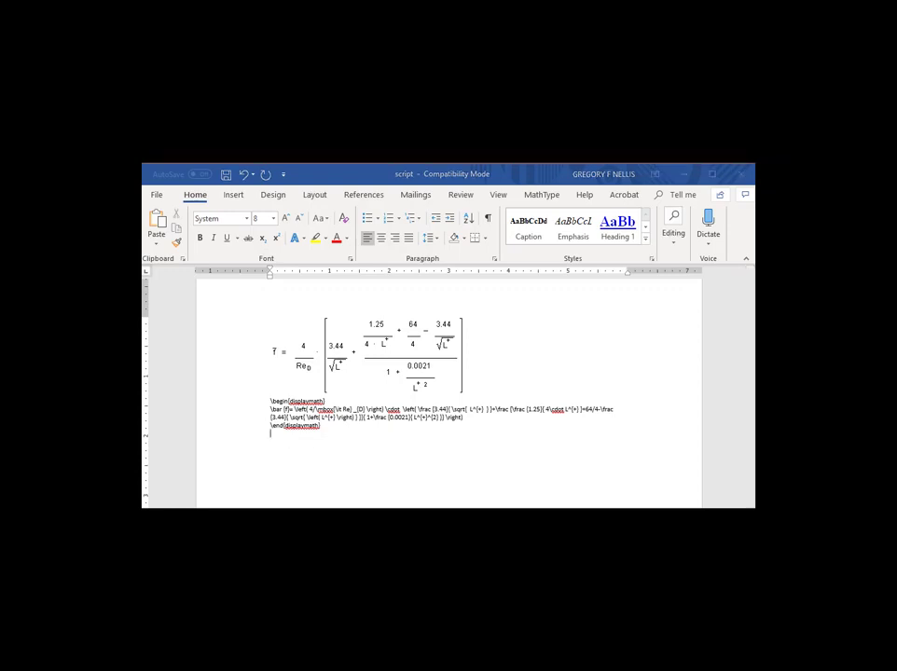
# Copy the EES equation as a MathType object.
pyautogui.click(344, 318)
pyautogui.rightClick(343, 317)
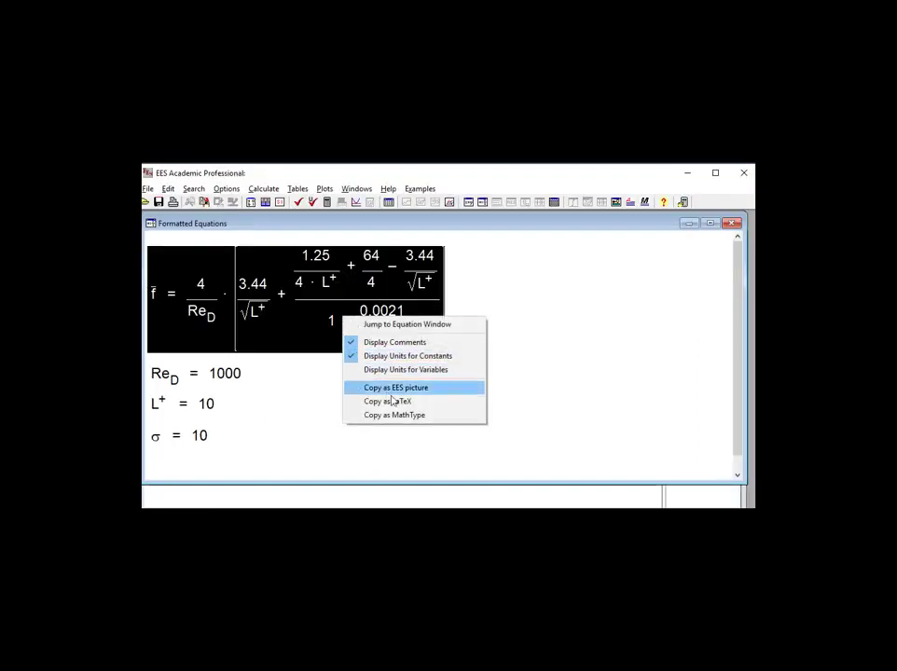
pyautogui.click(442, 416)
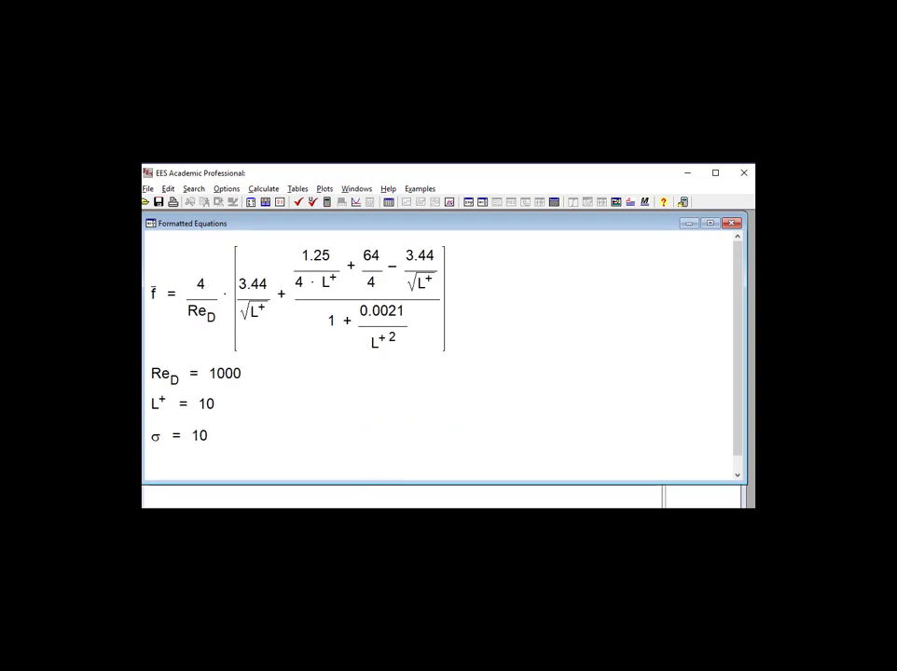
# Paste the MathType friction-factor equation below the LaTeX and confirm it opens in MathType.
pyautogui.hotkey('alt', 'Tab')
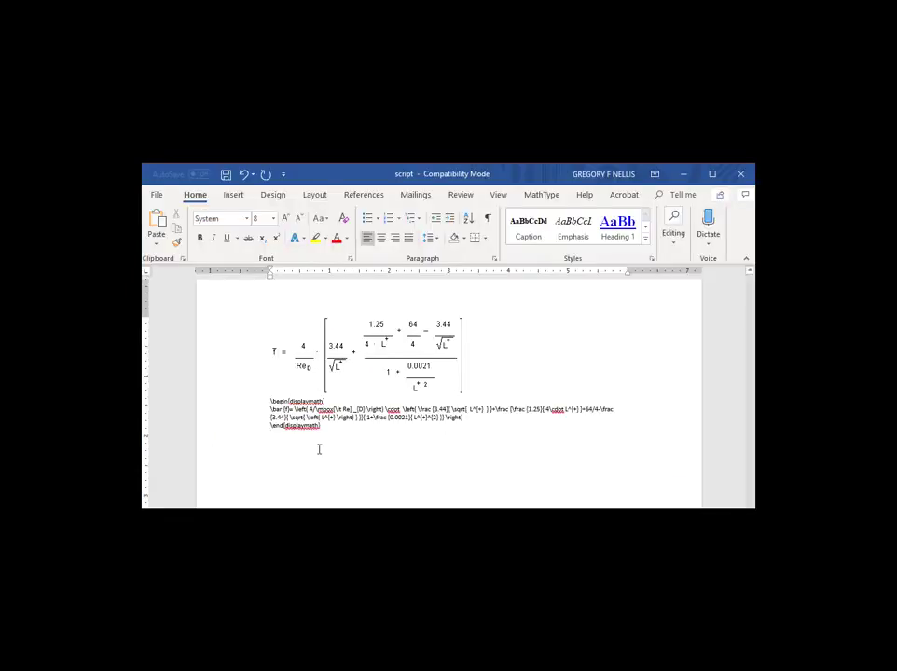
pyautogui.press('Return')
pyautogui.click(541, 195)
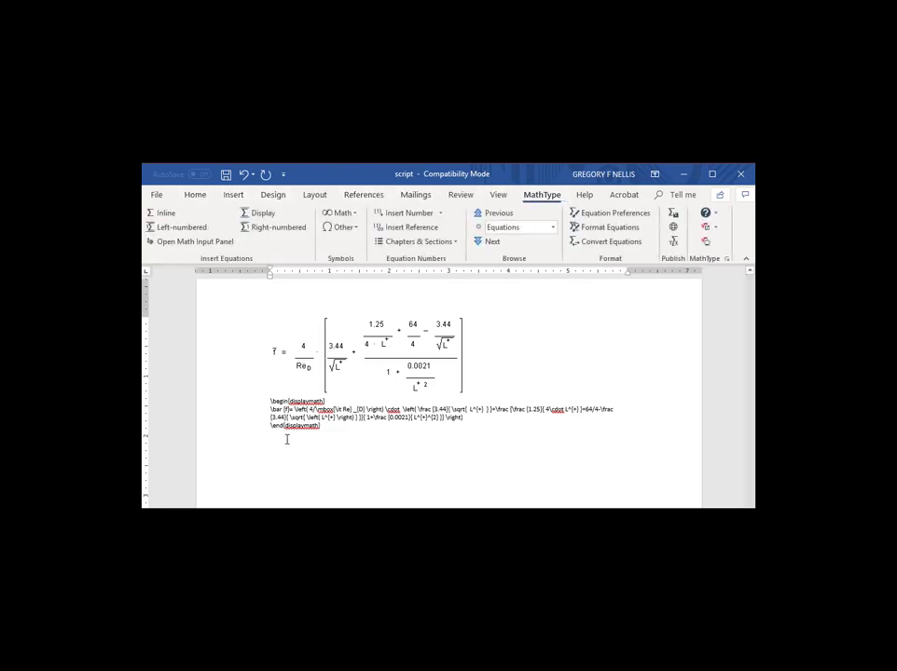
pyautogui.hotkey('ctrl', 'v')
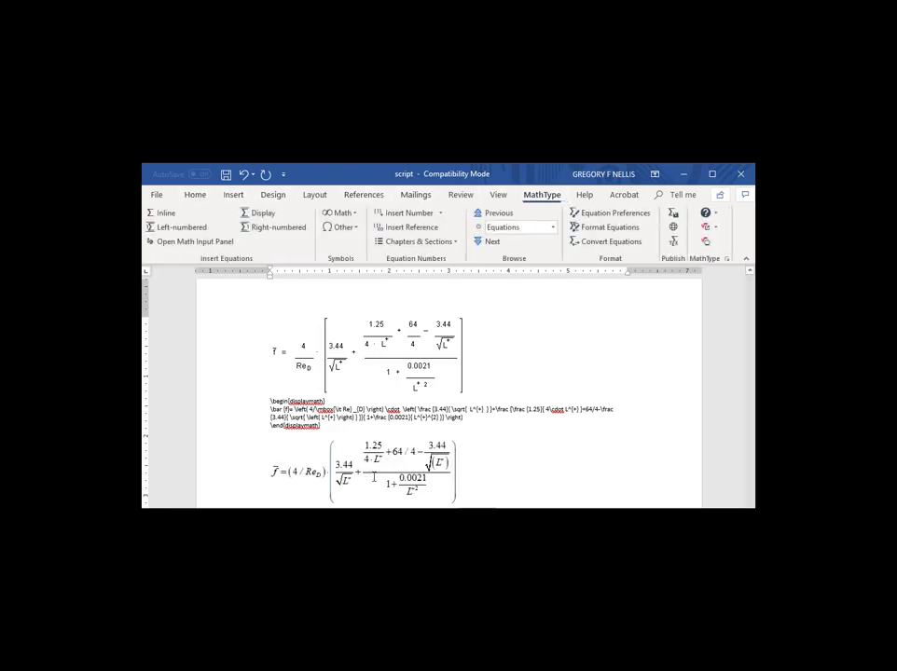
pyautogui.click(392, 479)
pyautogui.doubleClick(393, 479)
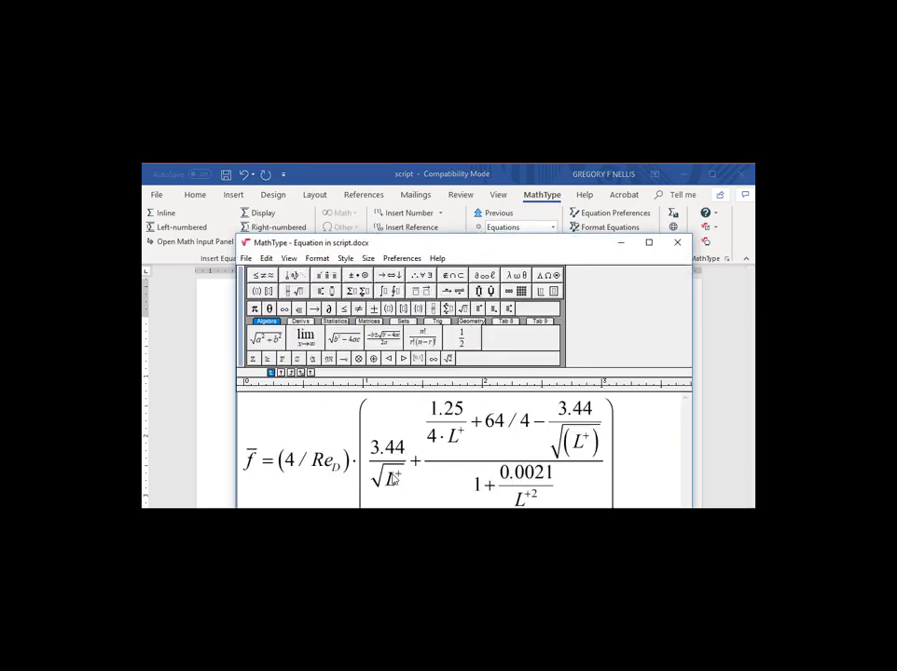
pyautogui.click(677, 242)
pyautogui.click(515, 467)
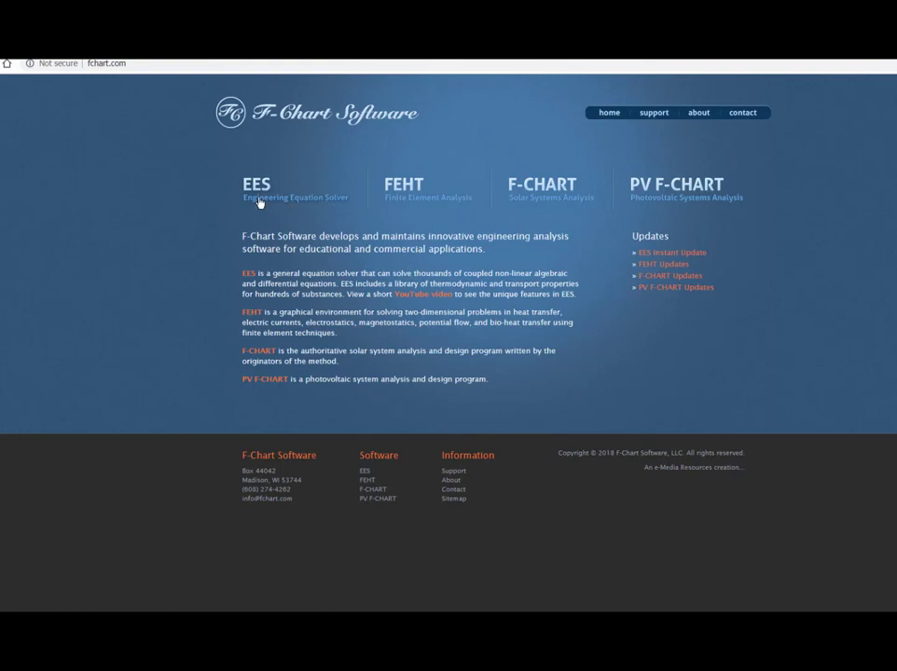
# Go from the fchart.com EES page to the Mastering EES eBook page.
pyautogui.click(260, 203)
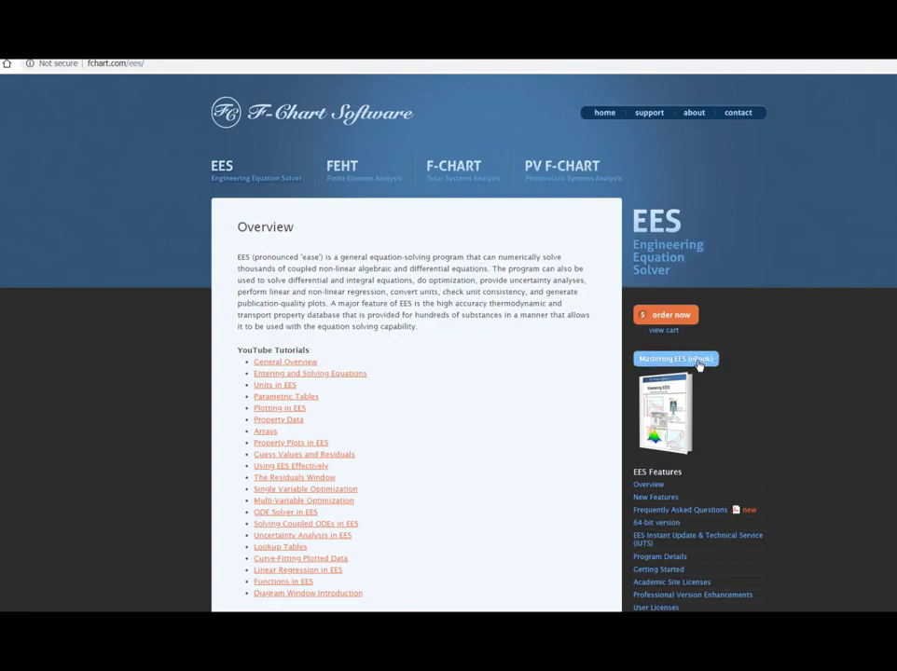
pyautogui.click(690, 360)
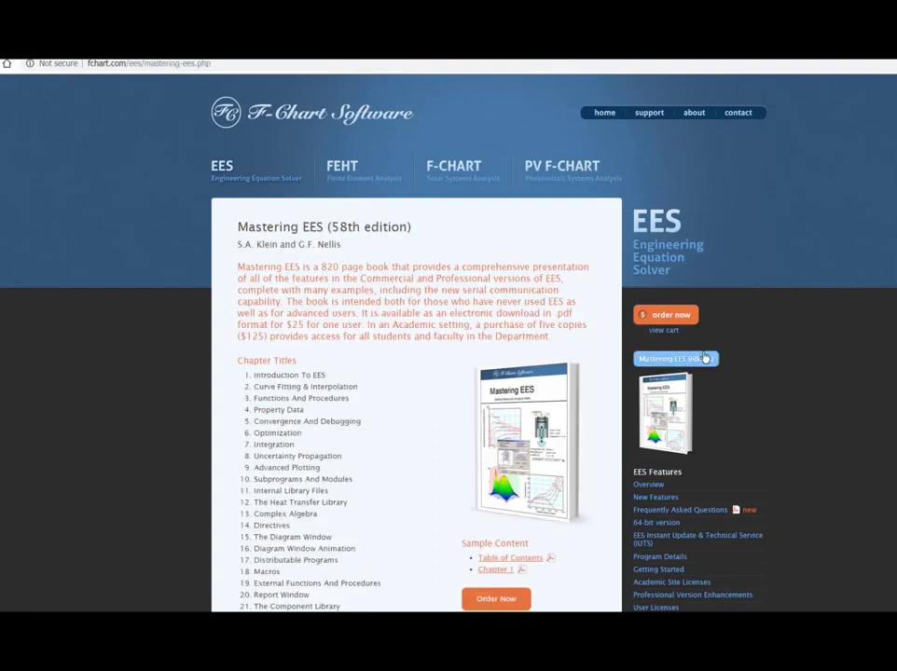